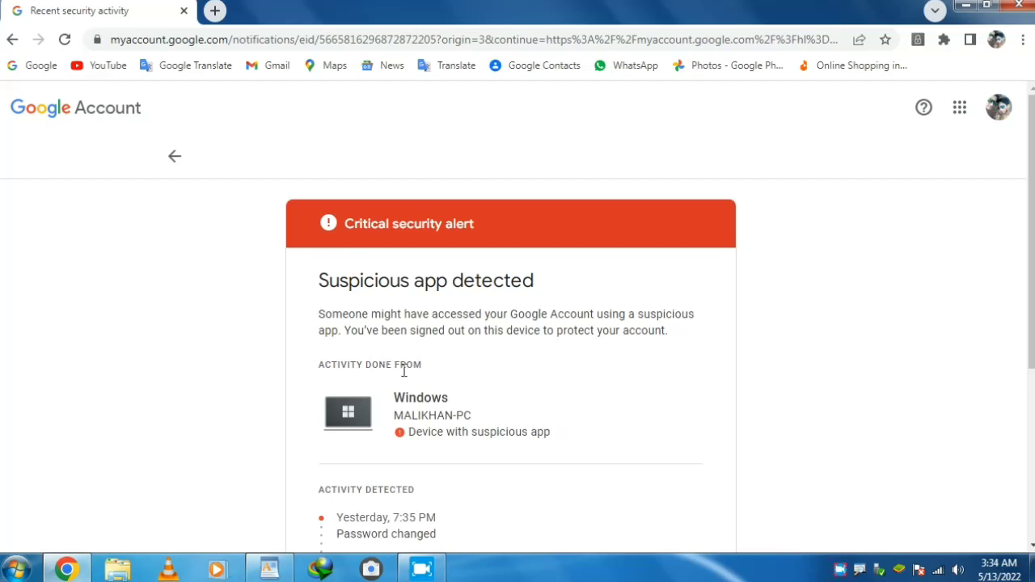
Step: Examine the critical security alert's source device and the list of activity detected on the account
scroll(405, 362, down, 2)
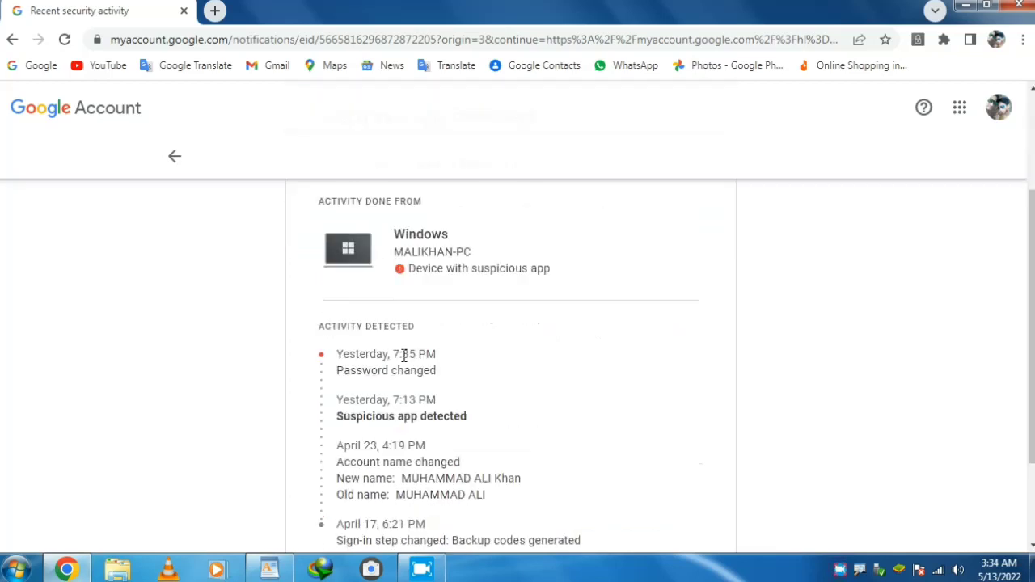
scroll(404, 356, up, 1)
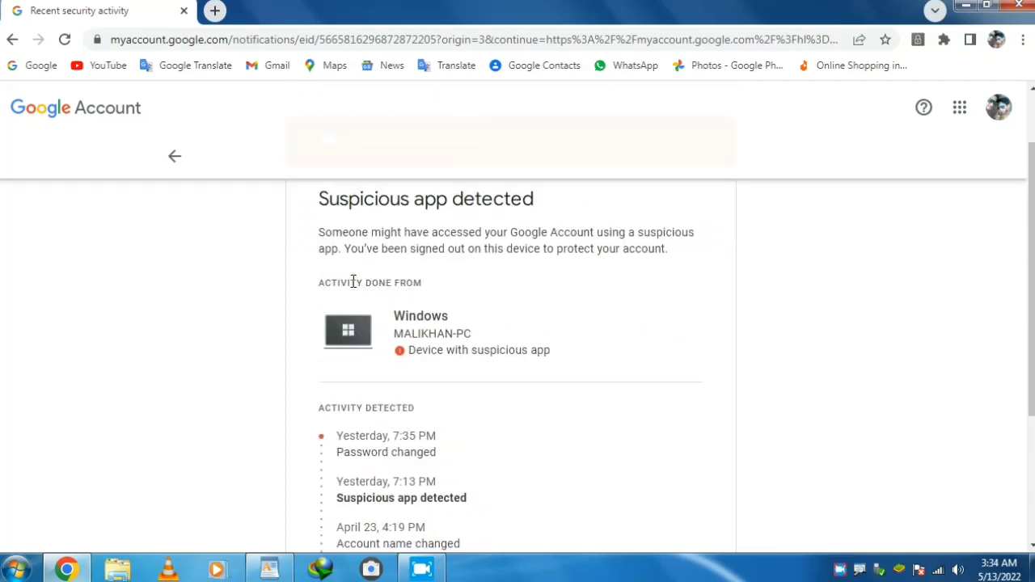
drag(336, 282, 423, 289)
click(426, 286)
click(450, 381)
scroll(473, 342, down, 2)
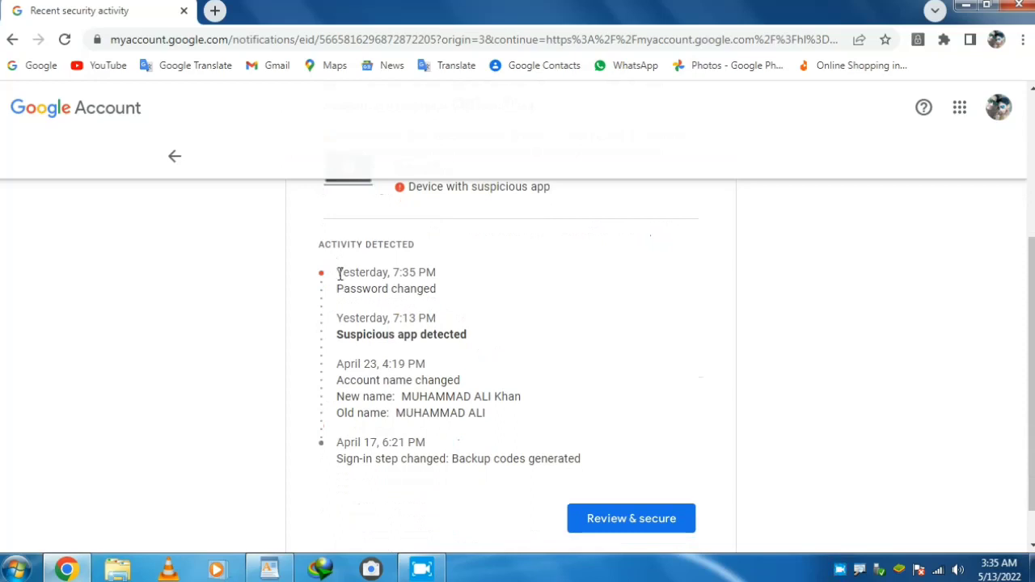
drag(340, 274, 555, 461)
click(693, 447)
Step: Start Review & secure for the alert and verify identity by entering the account password
click(635, 522)
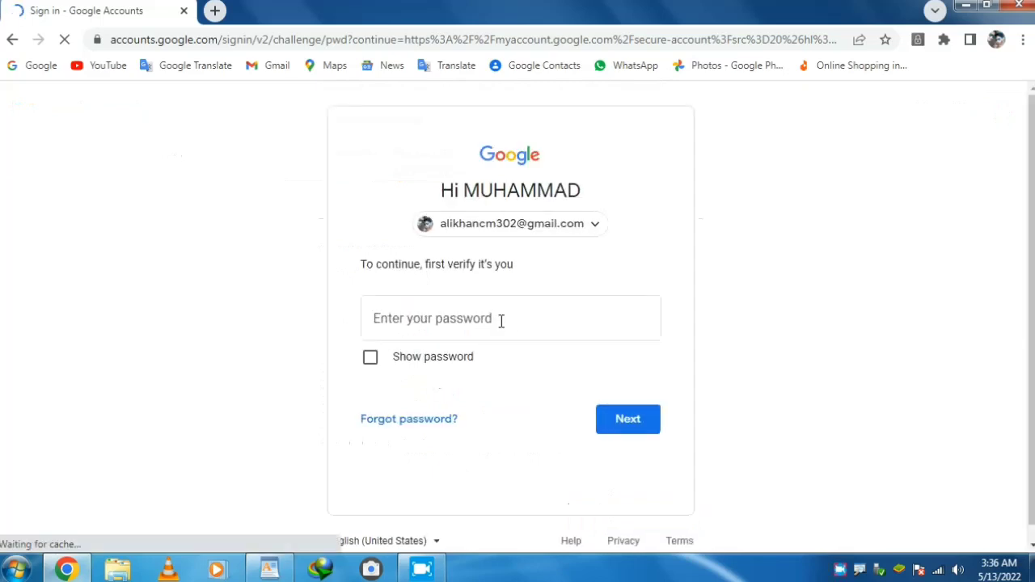
click(501, 321)
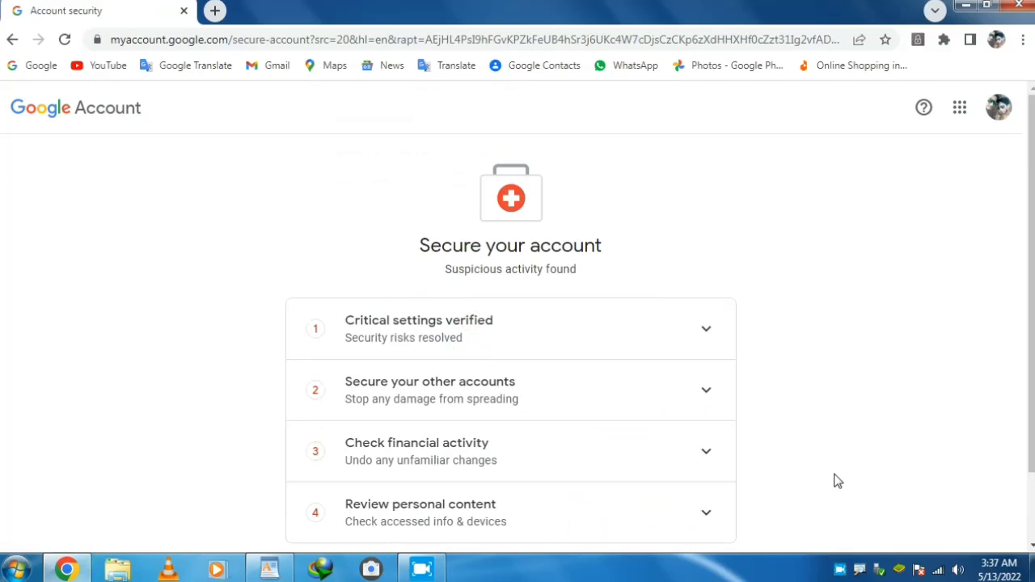
Step: Expand the "Critical settings verified" section and review the confirmed 2-Step Verification settings
scroll(801, 432, down, 2)
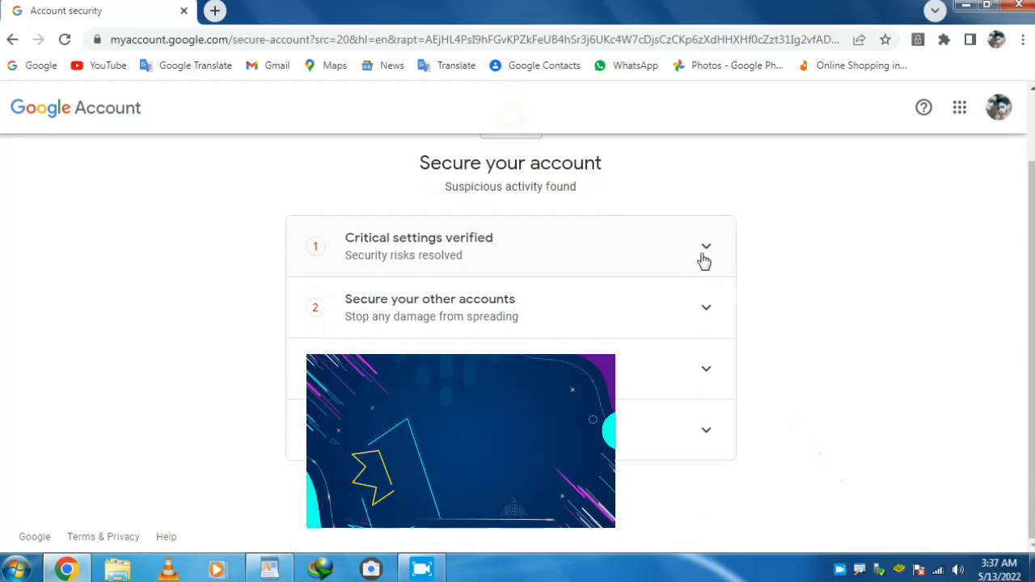
click(703, 255)
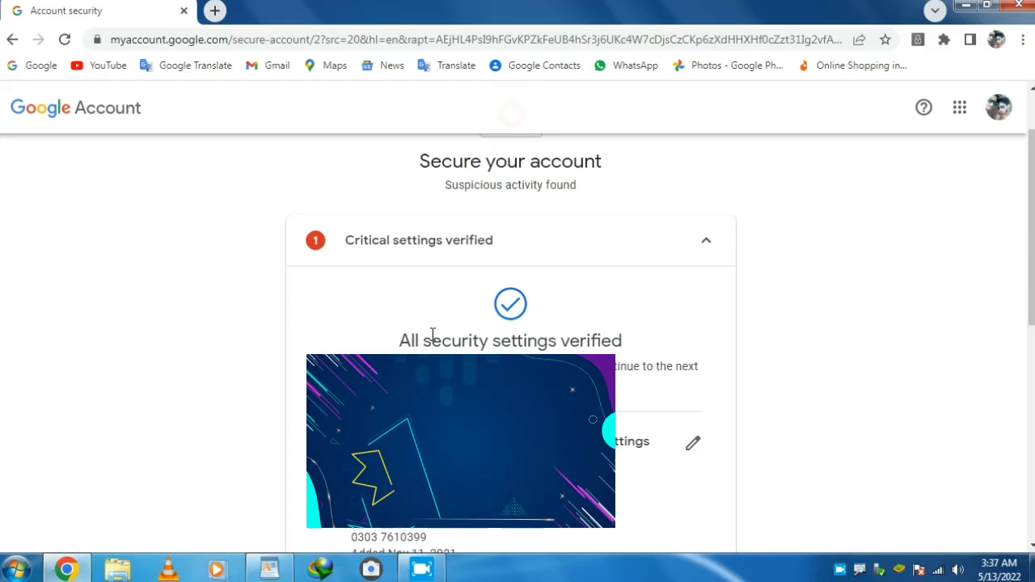
scroll(433, 335, down, 3)
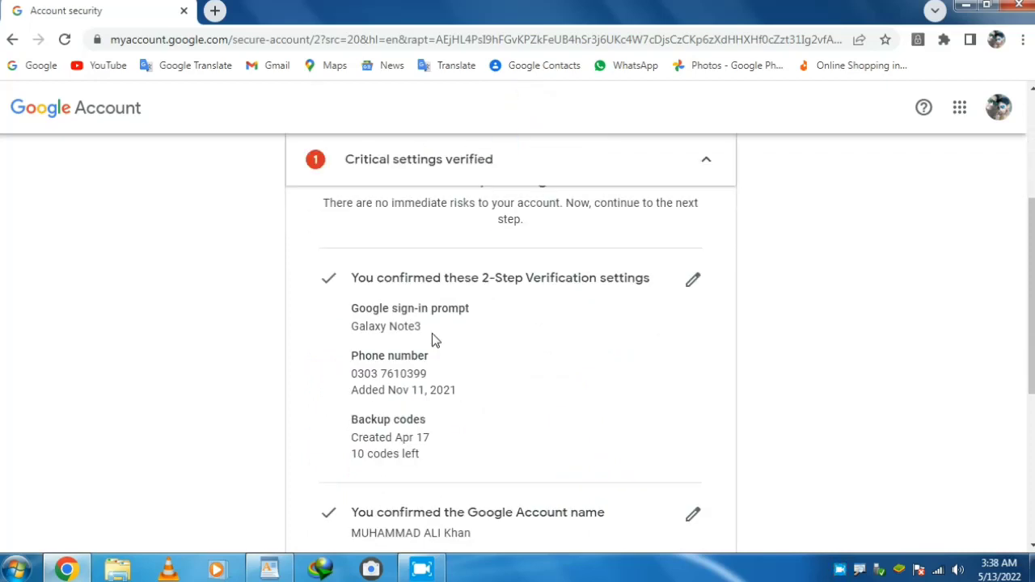
scroll(433, 340, up, 3)
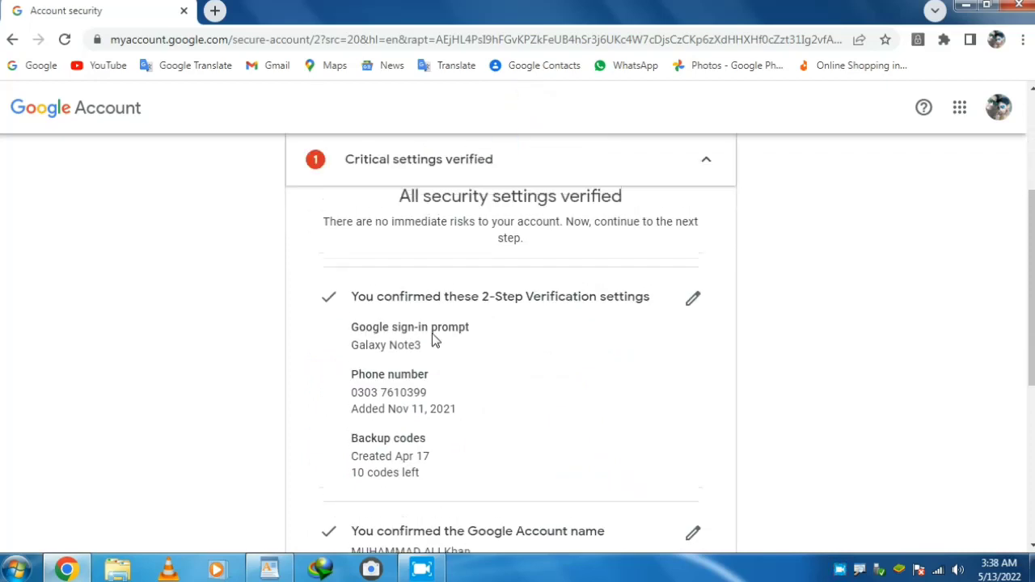
Step: Return to the Google Account home page and view the Personal info page
click(41, 120)
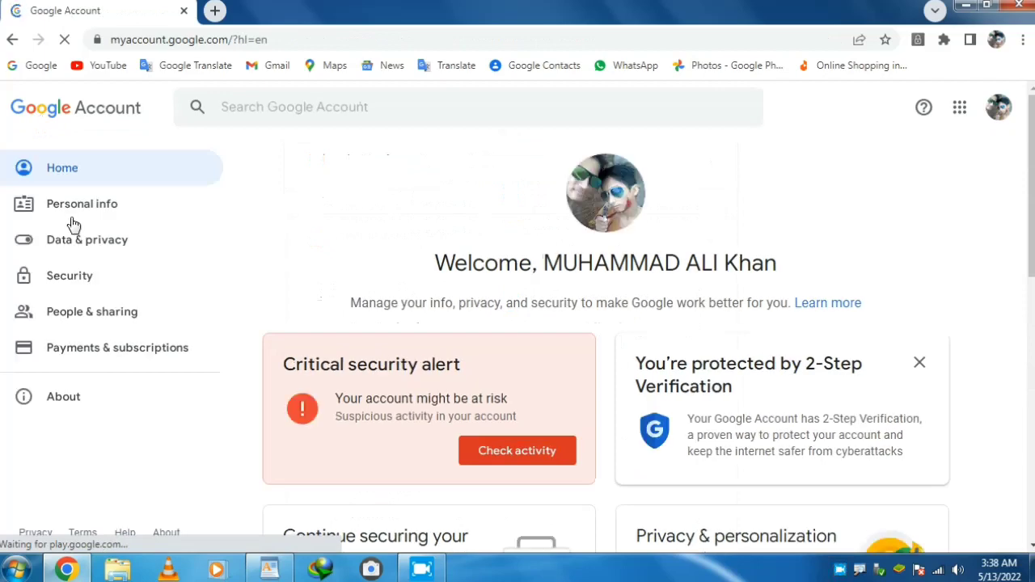
click(82, 204)
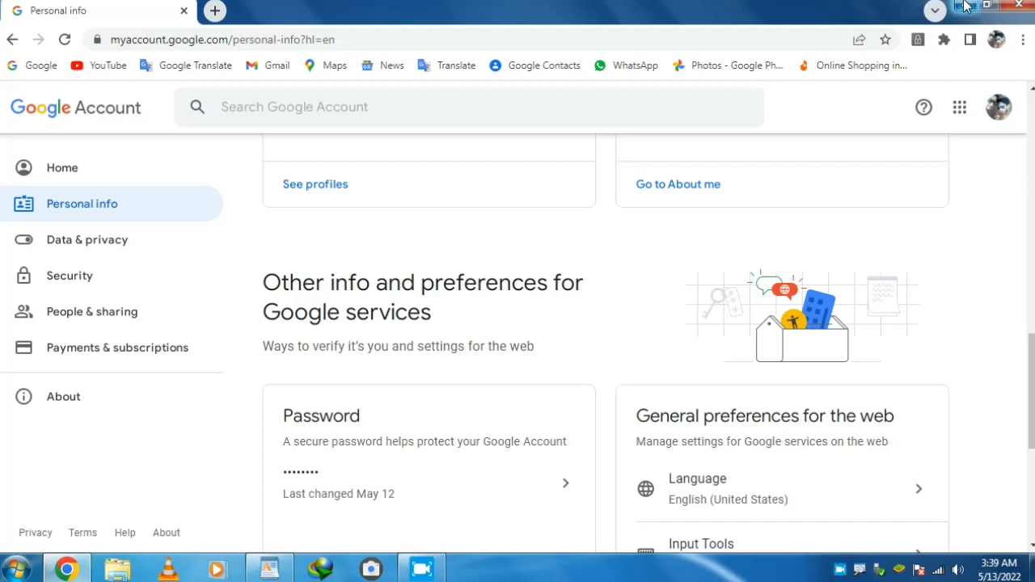
Step: Replace the Google Account tab with a new one and search Google for "Google support.com"
click(214, 10)
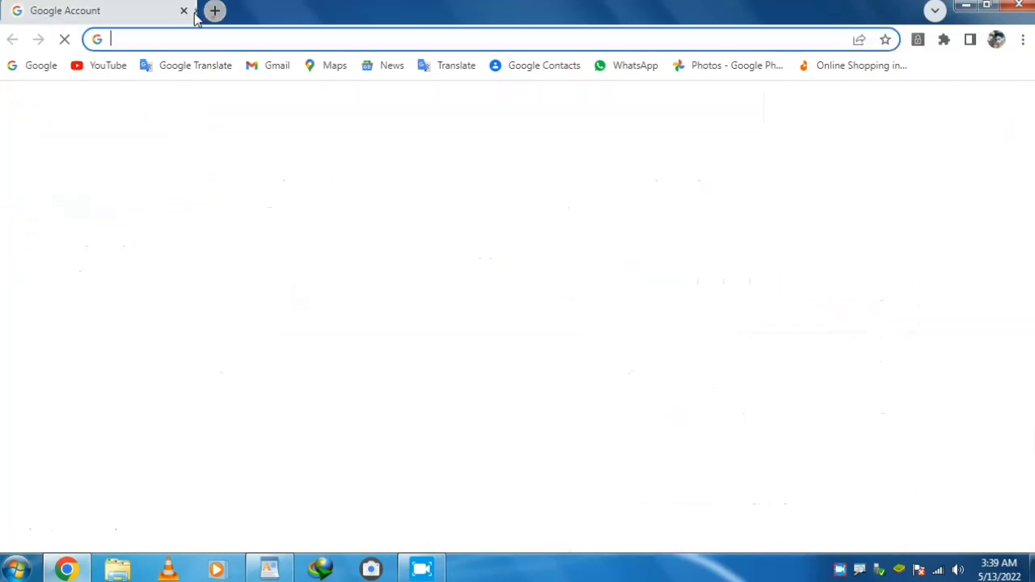
click(184, 10)
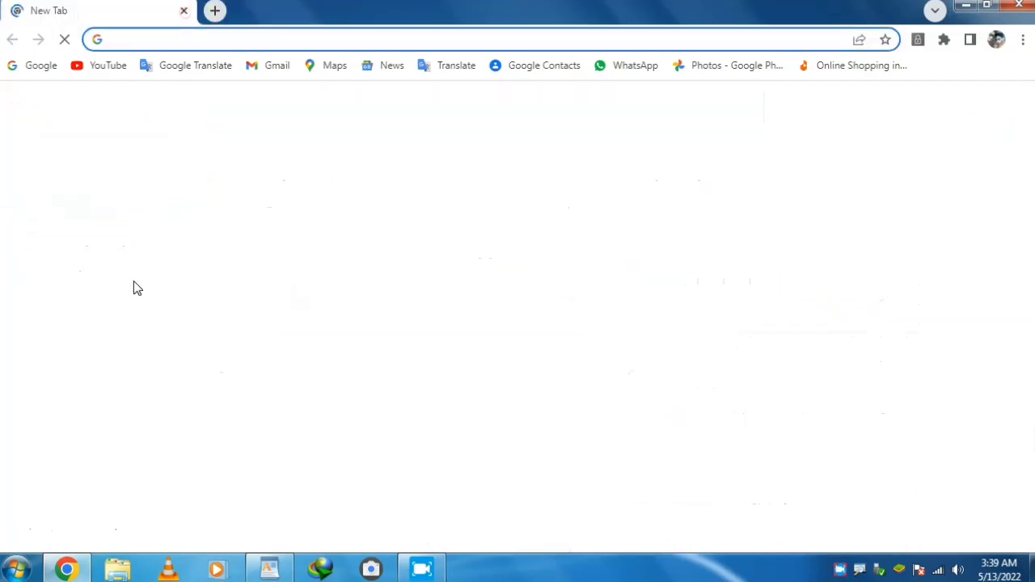
click(133, 281)
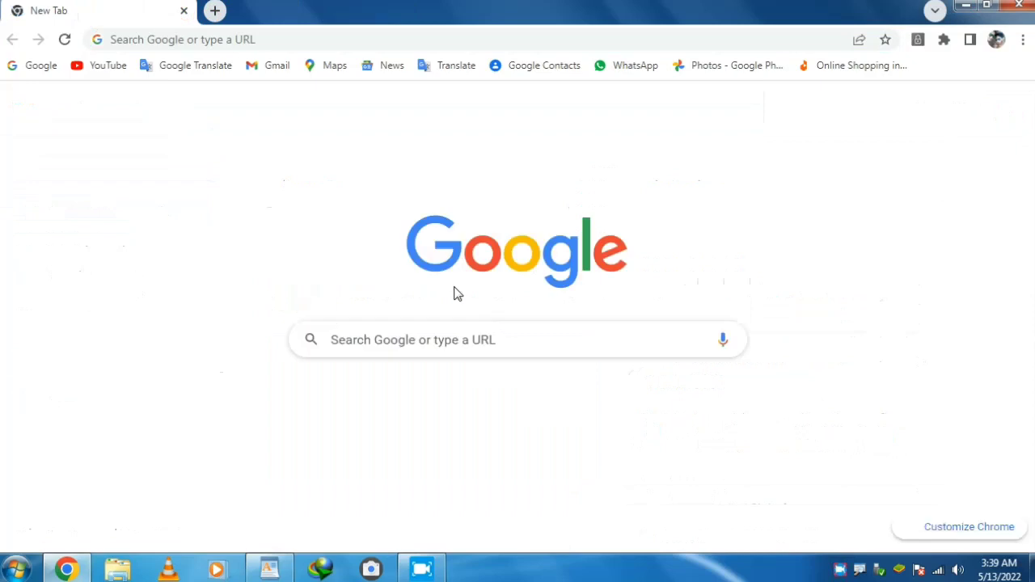
click(472, 345)
text(Google support.com)
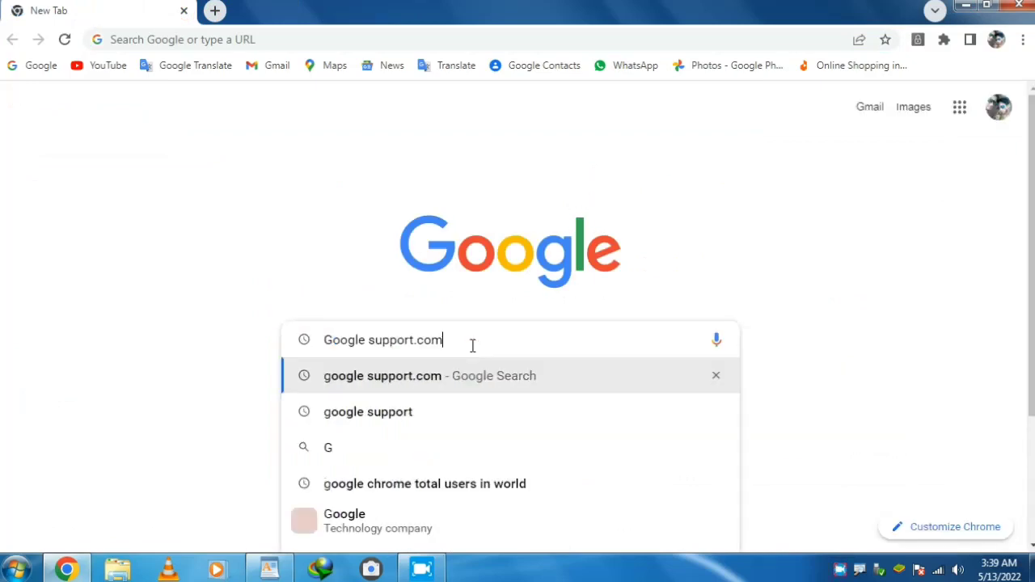
key(Return)
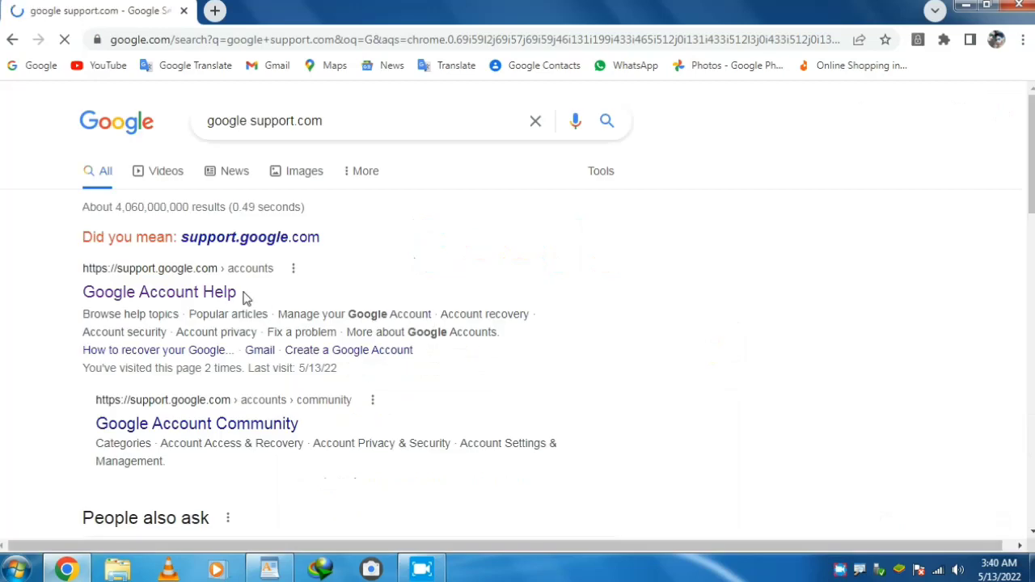
Step: Go to Google Account Help from the search results and open the Suspicious activity topic under Account security
click(143, 294)
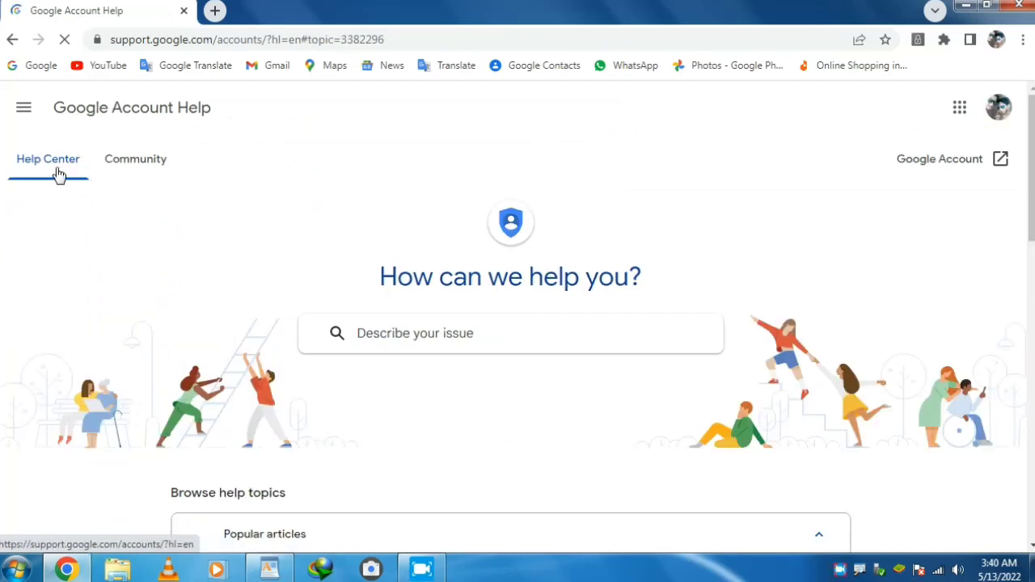
scroll(75, 163, down, 6)
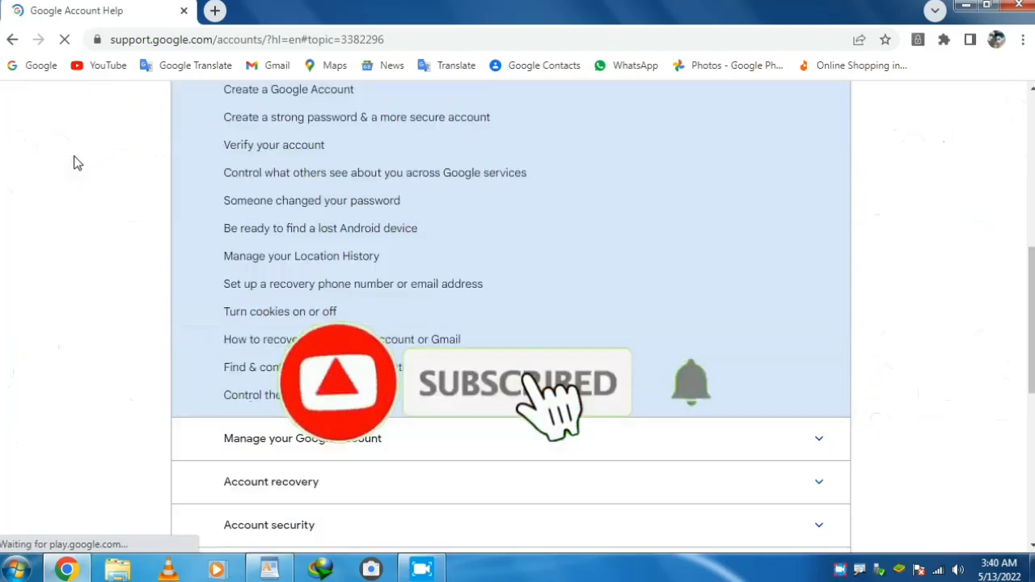
scroll(36, 444, down, 1)
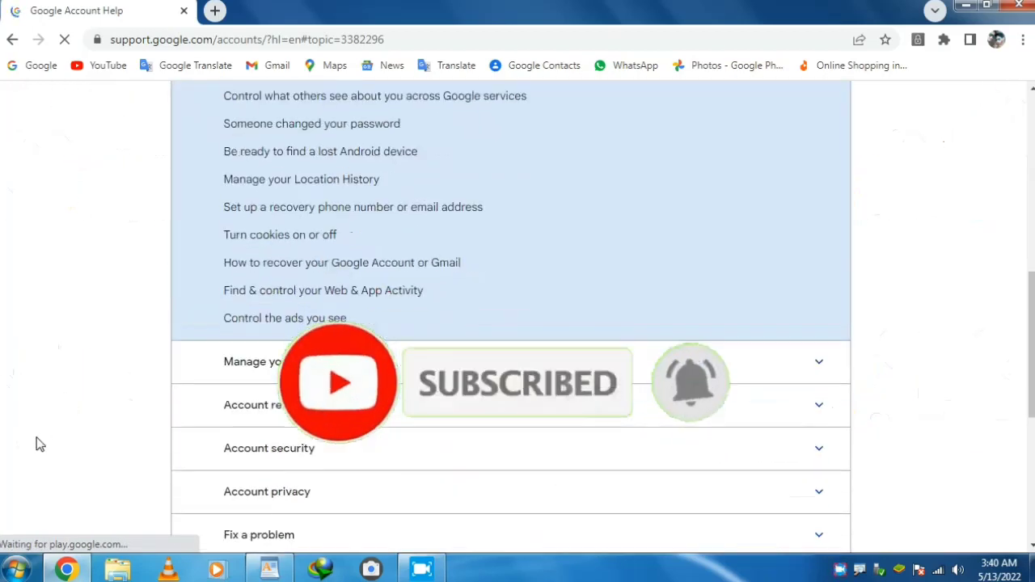
click(379, 451)
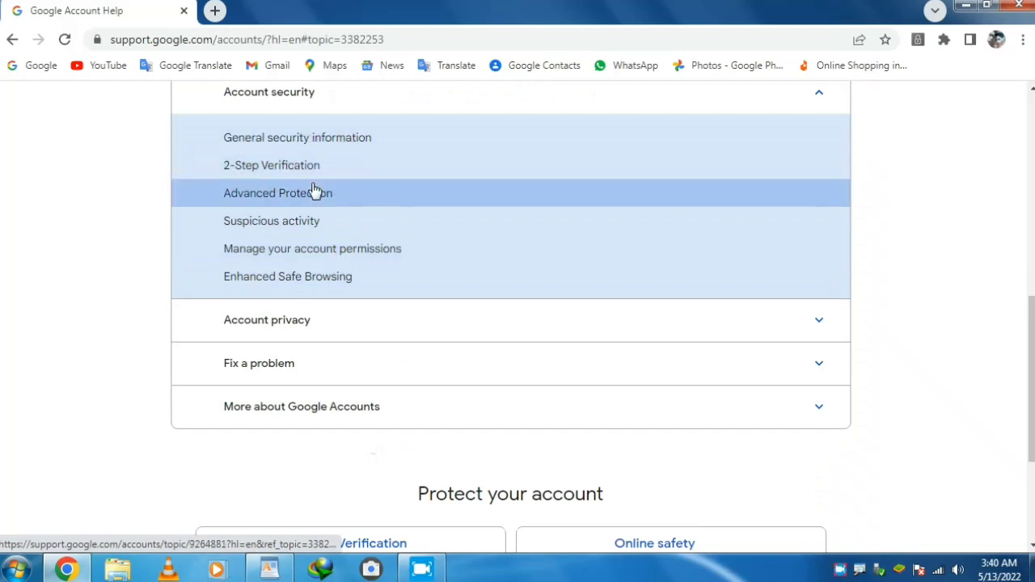
click(317, 233)
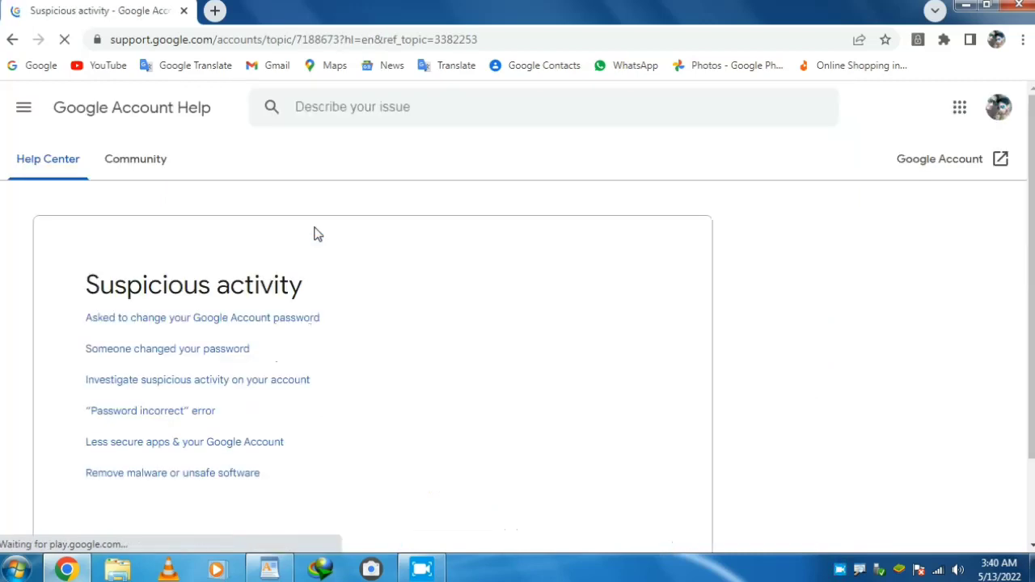
Step: Open the article "Investigate suspicious activity on your account" and answer No to whether it was helpful
click(138, 325)
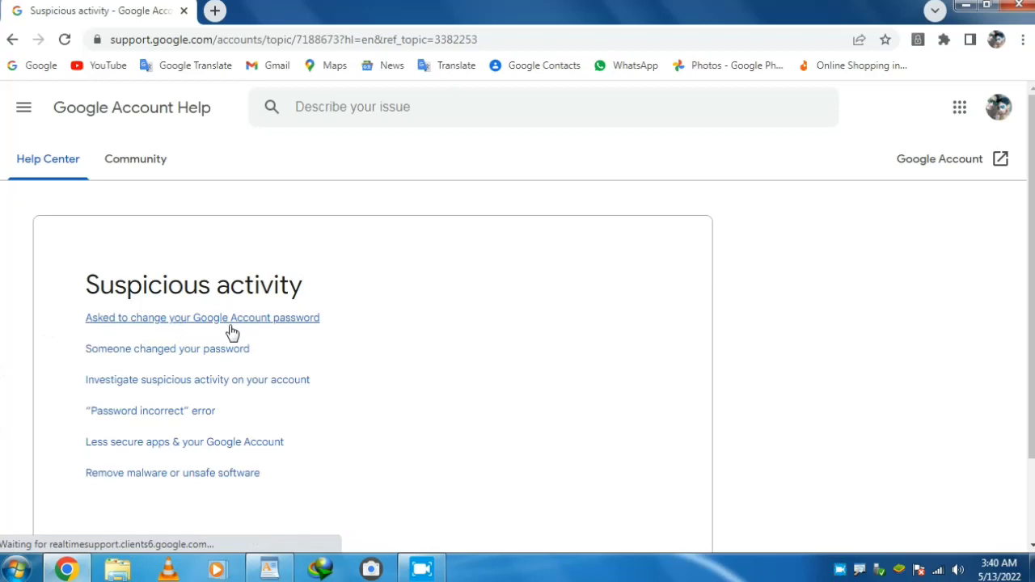
click(211, 391)
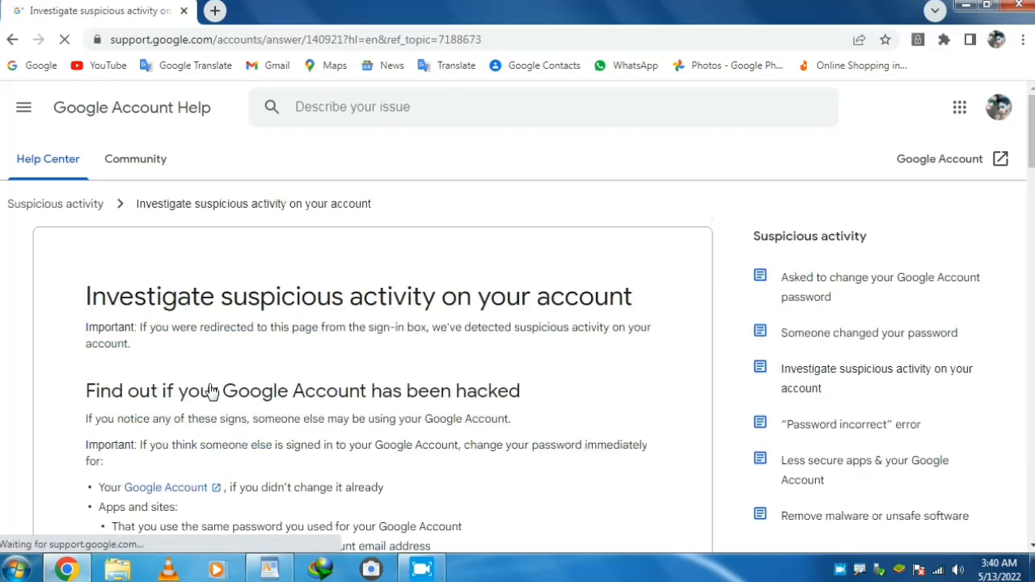
scroll(226, 389, down, 10)
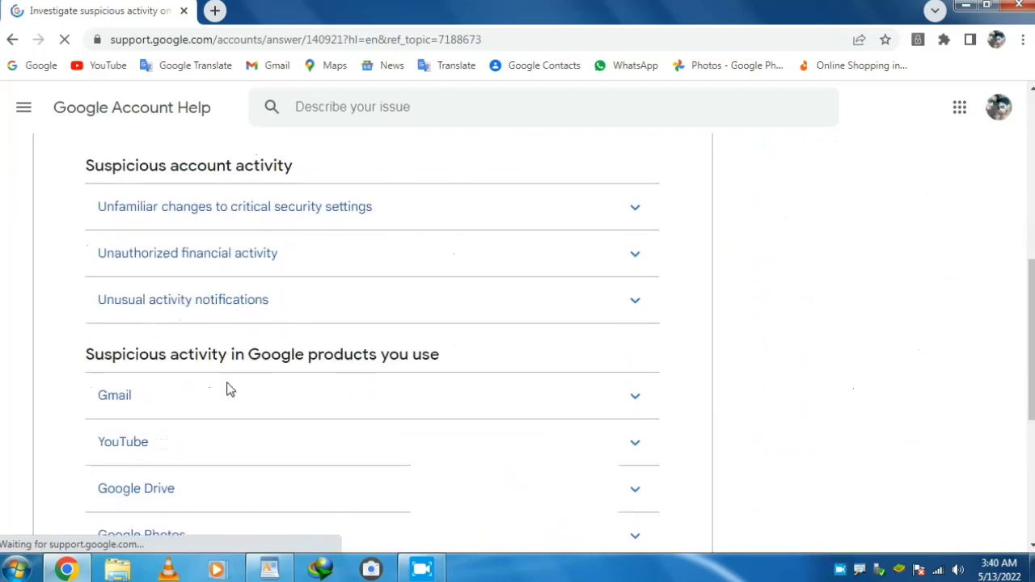
scroll(229, 391, down, 3)
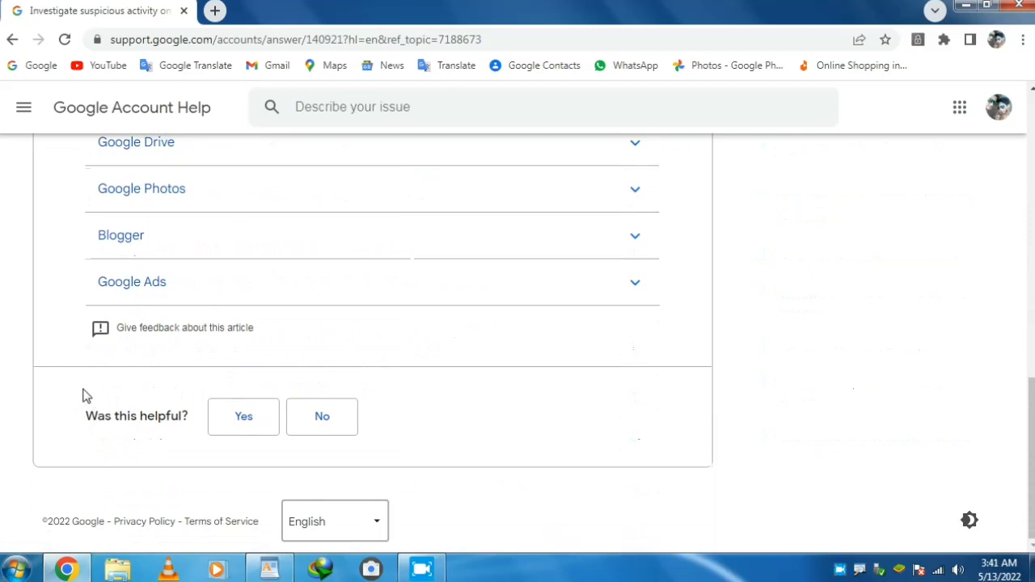
click(323, 430)
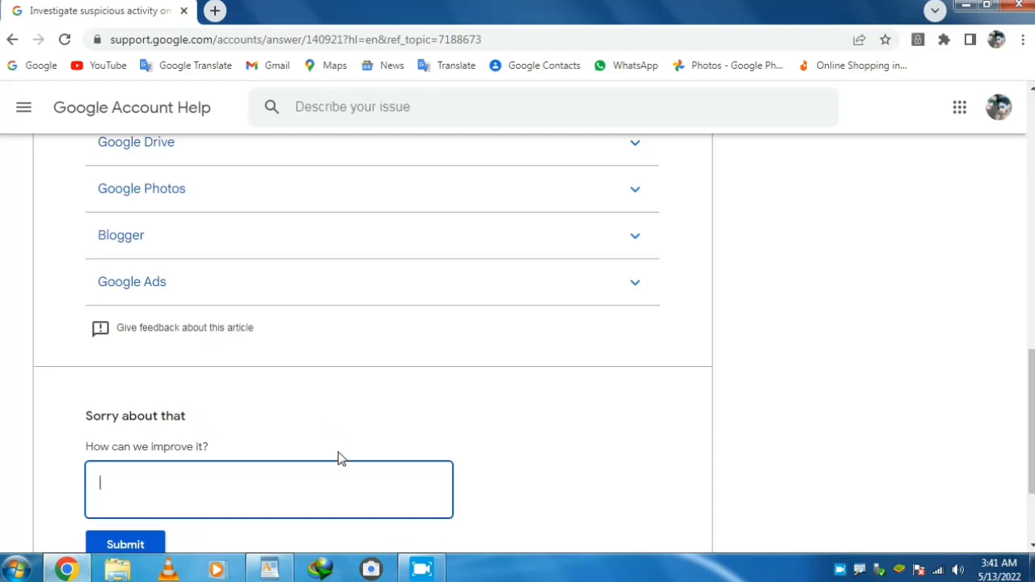
Step: Switch to the WordPad document "supeosu aletr" and copy the entire message about the critical security alert
click(267, 570)
triple_click(393, 188)
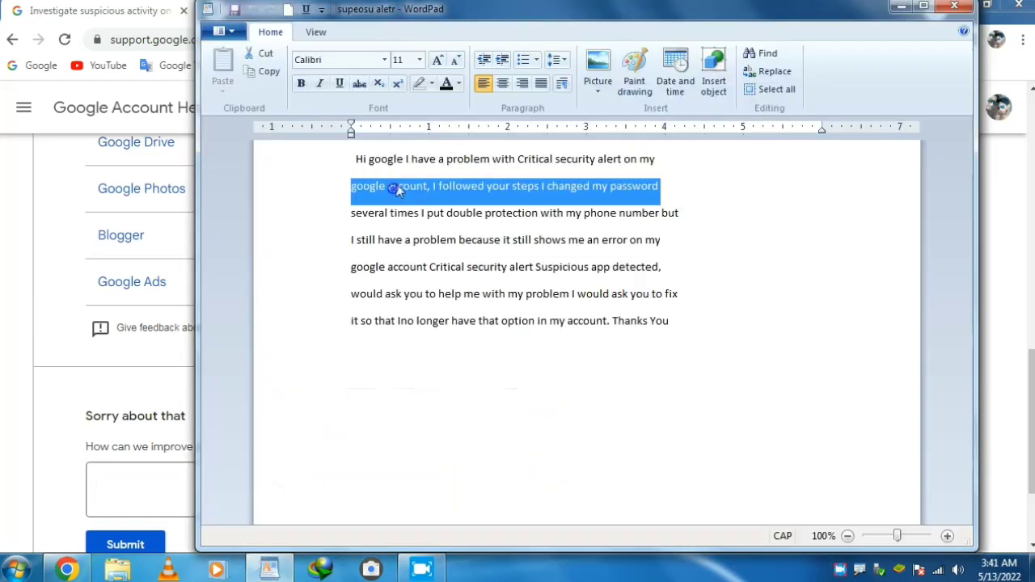
drag(447, 177, 353, 158)
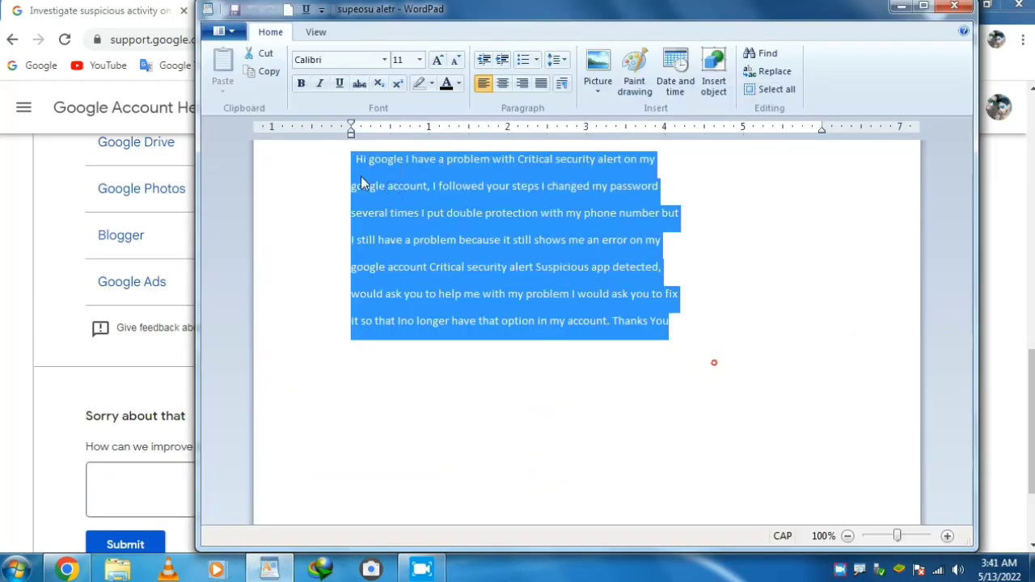
right_click(397, 193)
click(421, 218)
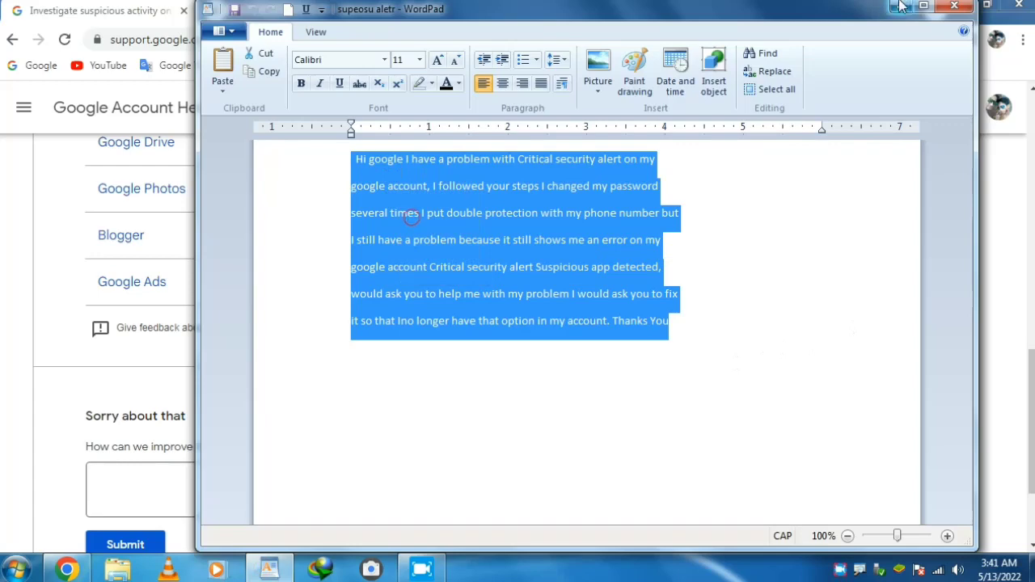
Step: Back in the browser, paste the copied message into the article's "How can we improve it?" feedback and submit it
click(901, 6)
right_click(294, 483)
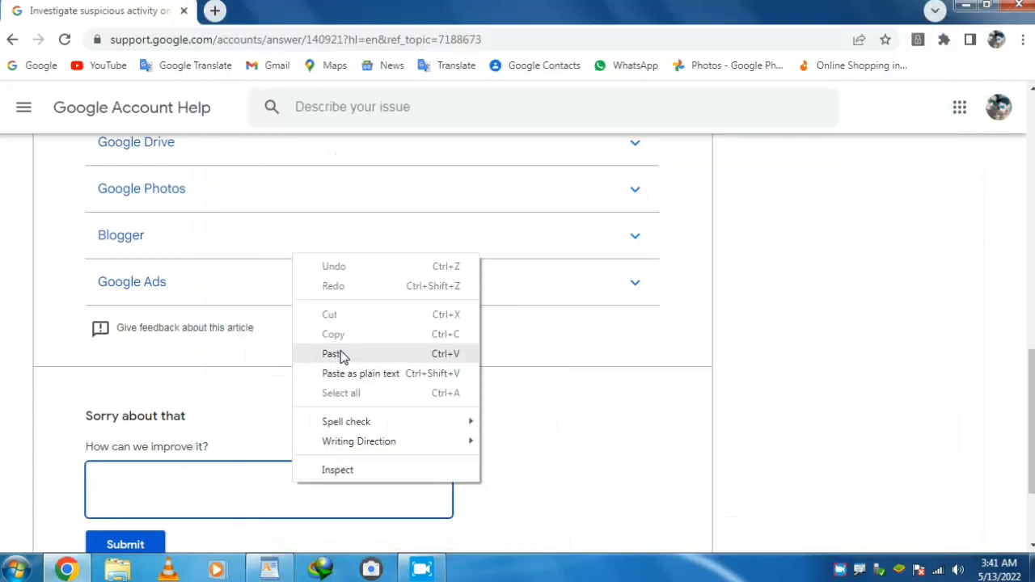
click(342, 353)
scroll(339, 354, down, 2)
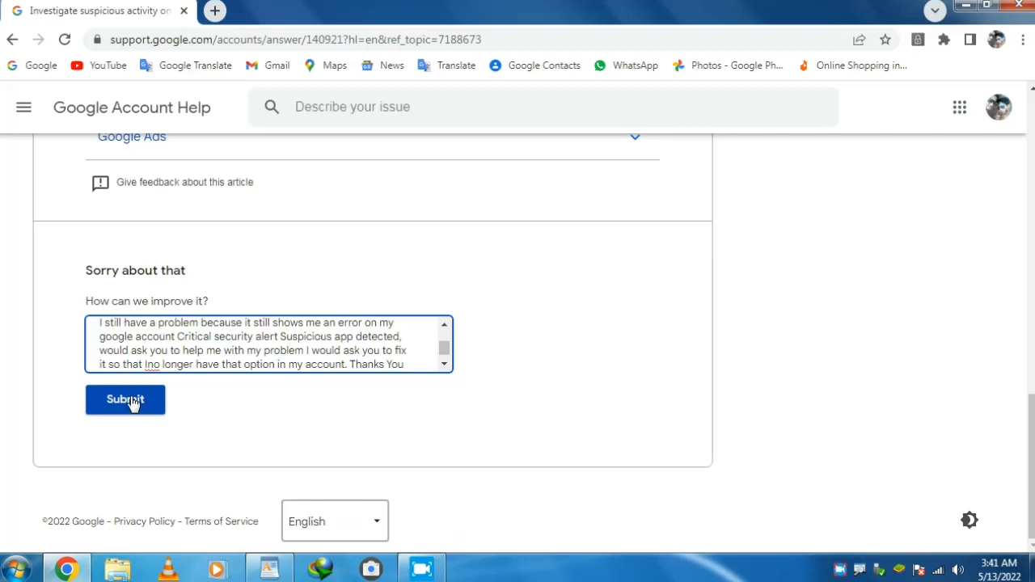
click(129, 401)
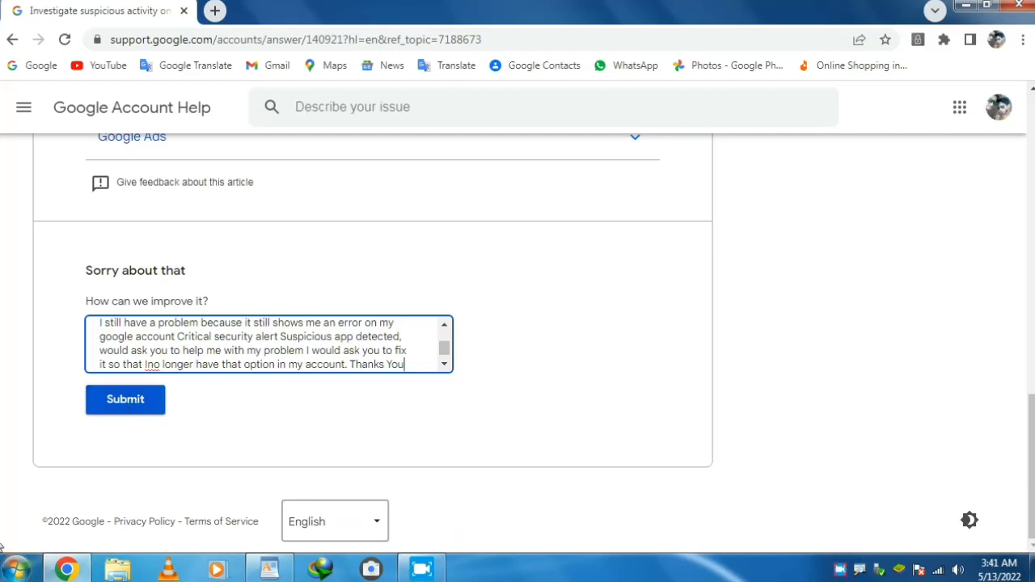